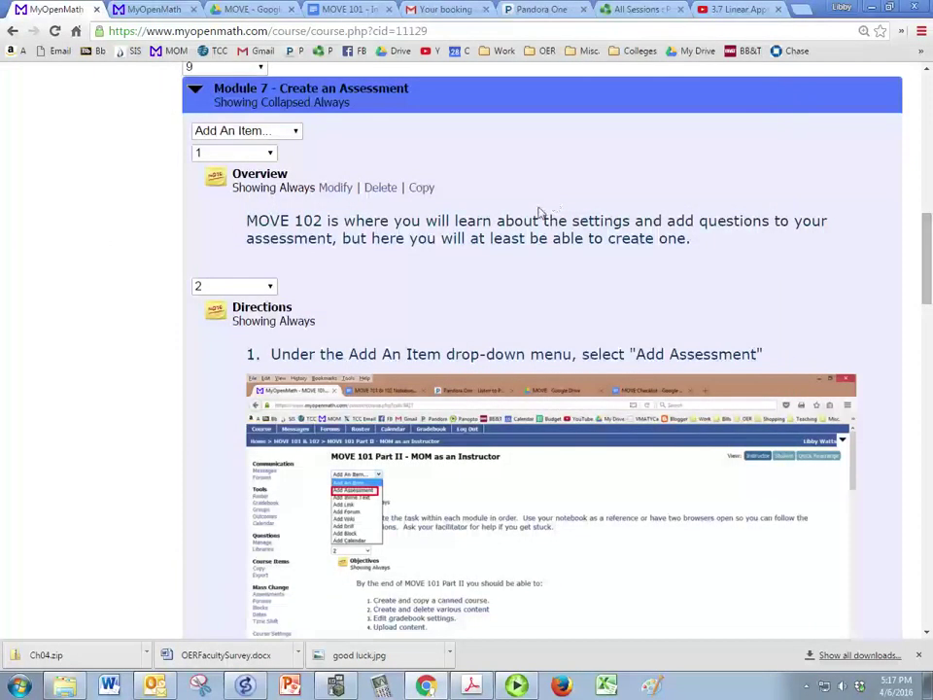
Add a new assessment to Module 7 - Create an Assessment and name it HW1.
left_click(255, 134)
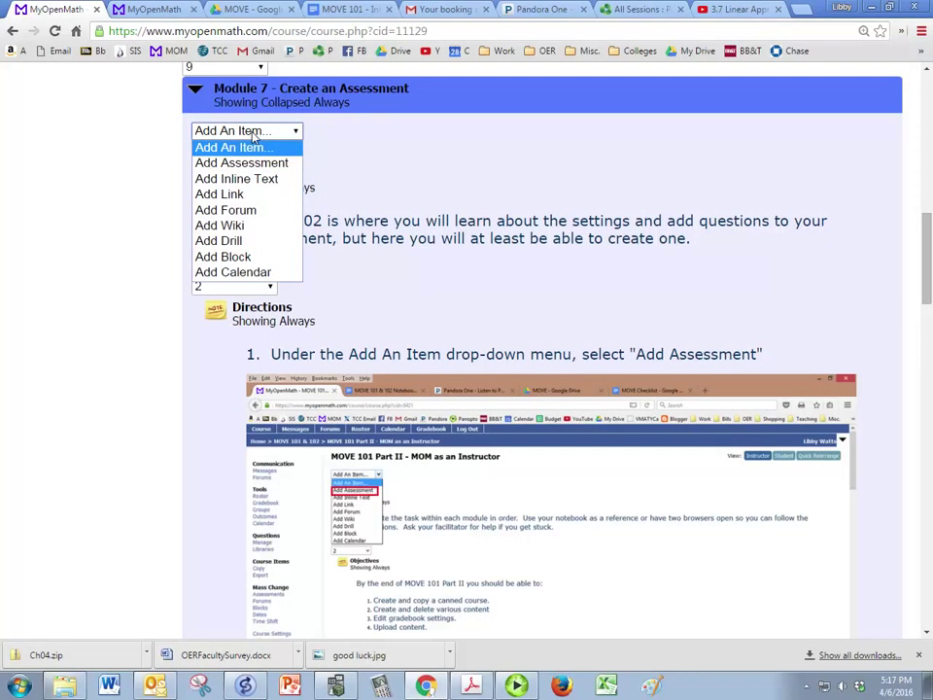
left_click(251, 164)
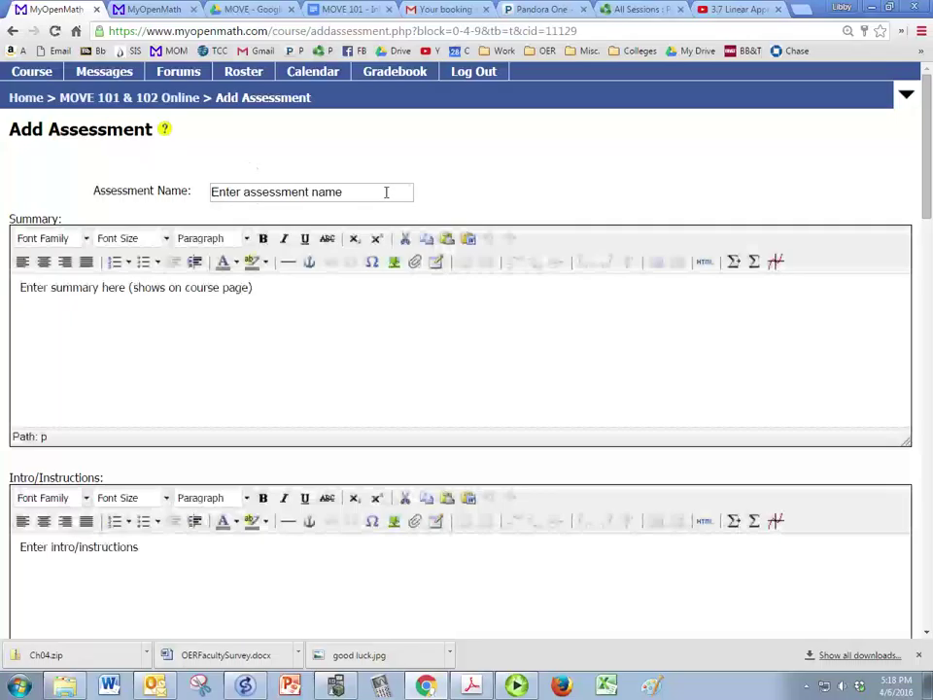
left_click_drag(385, 192, 163, 215)
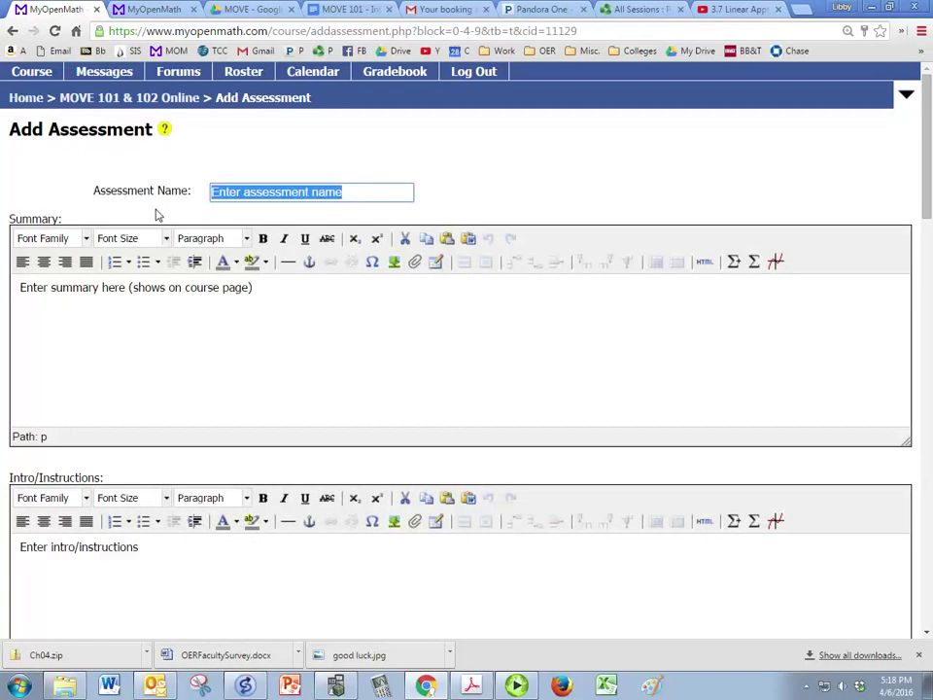
type("HW1")
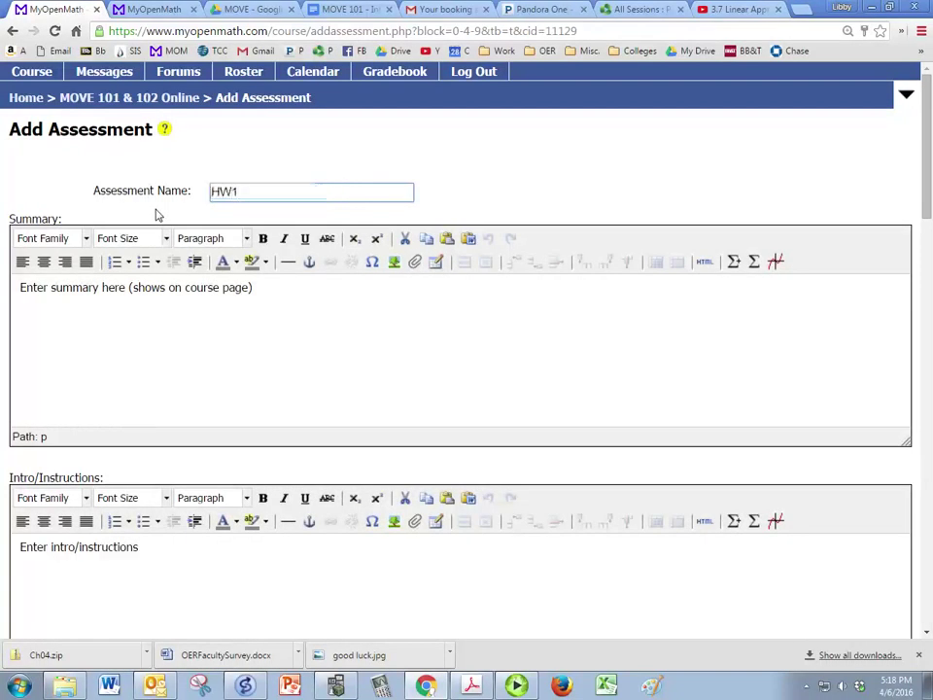
Replace the assessment's placeholder summary with "This homework is on fractions.".
left_click_drag(255, 289, 9, 296)
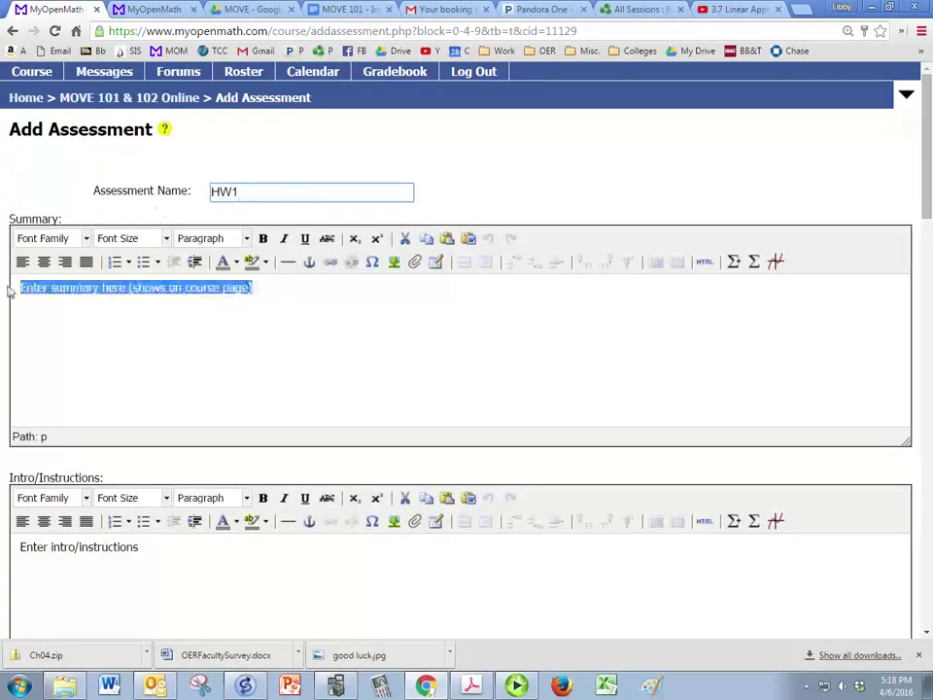
key("BackSpace")
type("T")
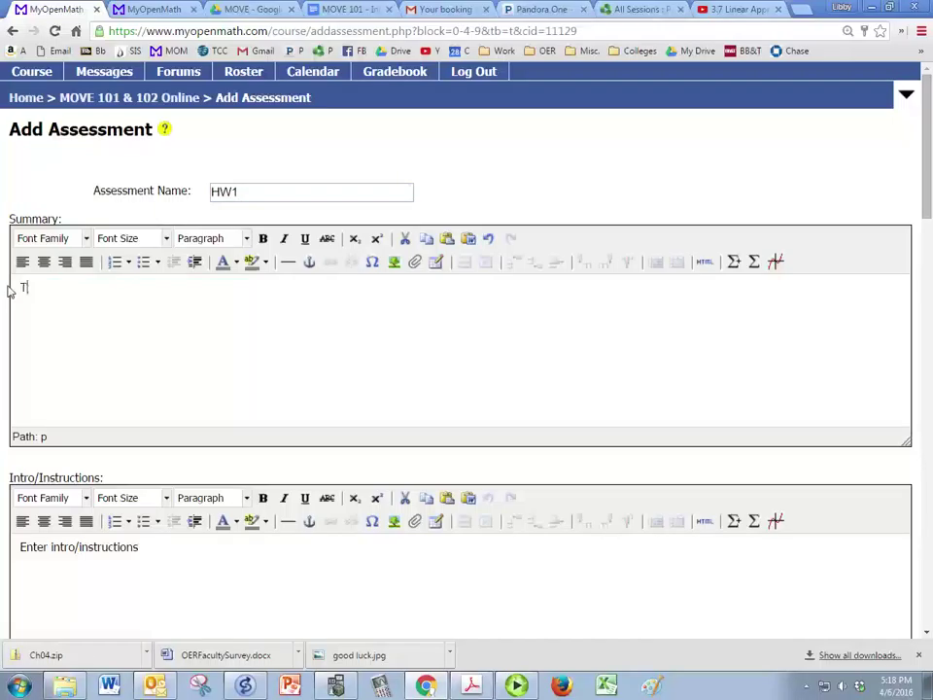
type("his homework is ")
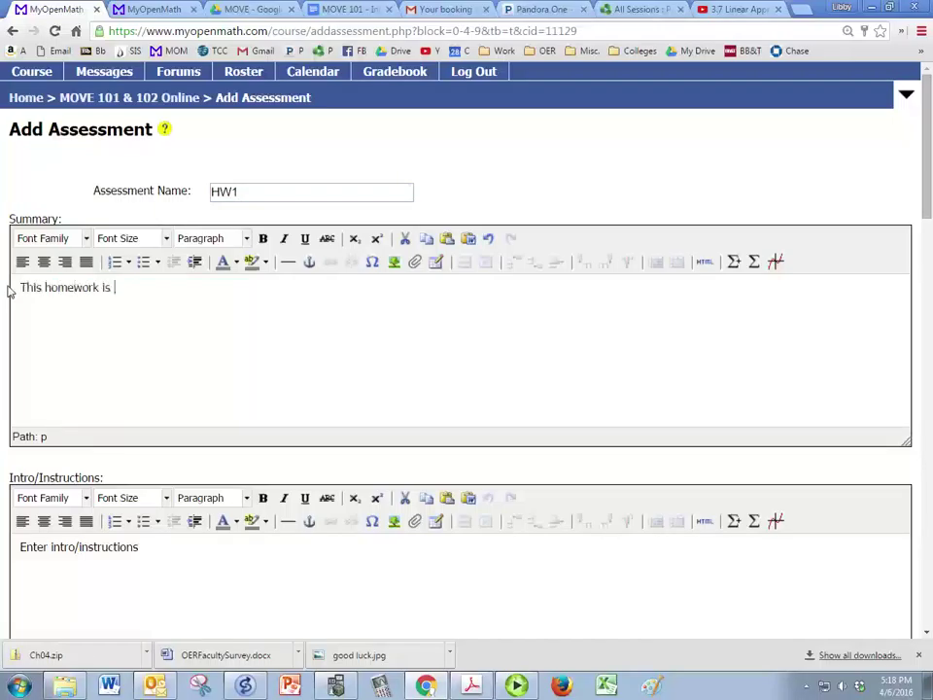
type("on fractions.")
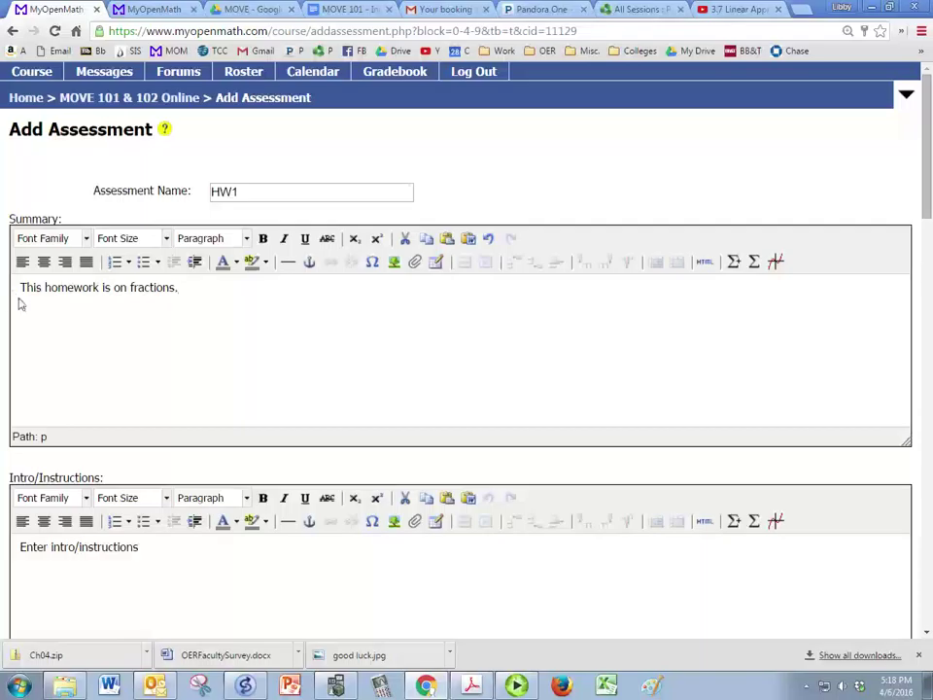
Set the assessment's availability start to Always until end date and keep it open as review Always after due date.
scroll(331, 335, "down", 2)
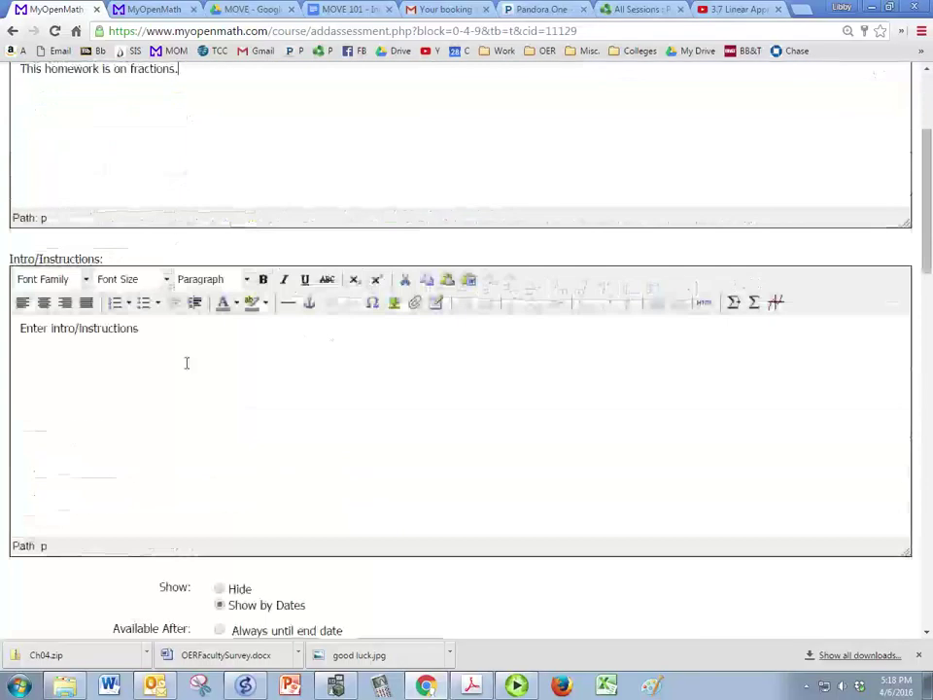
left_click_drag(154, 338, 21, 344)
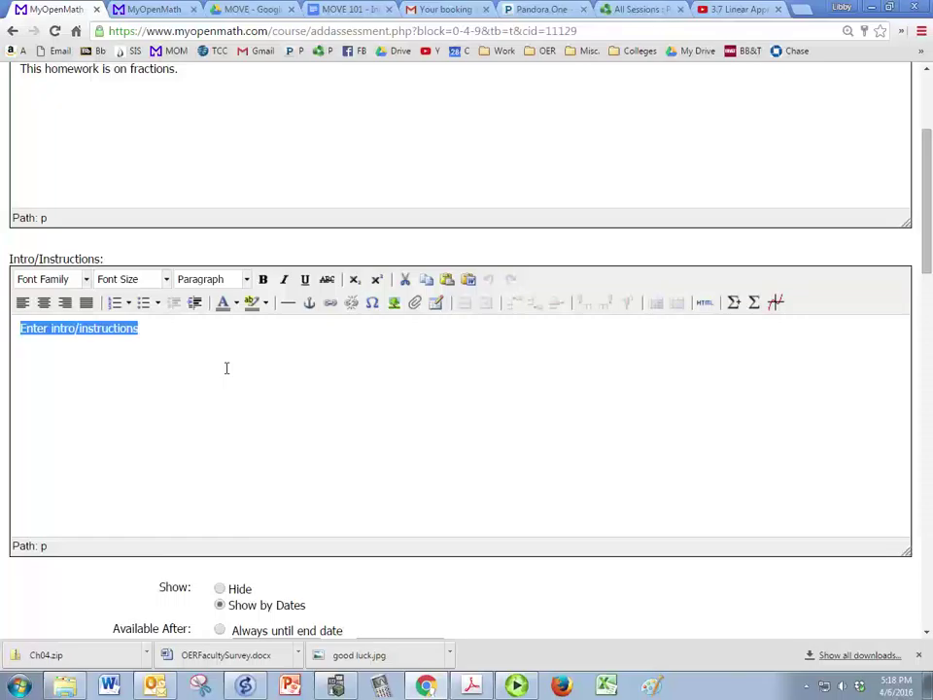
scroll(225, 368, "down", 1)
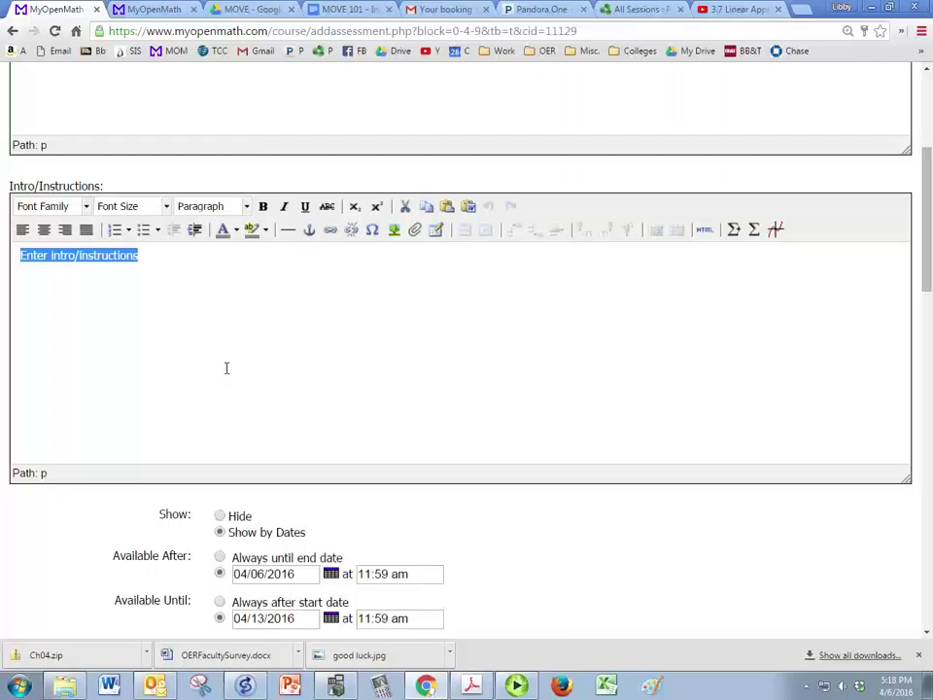
scroll(225, 368, "down", 3)
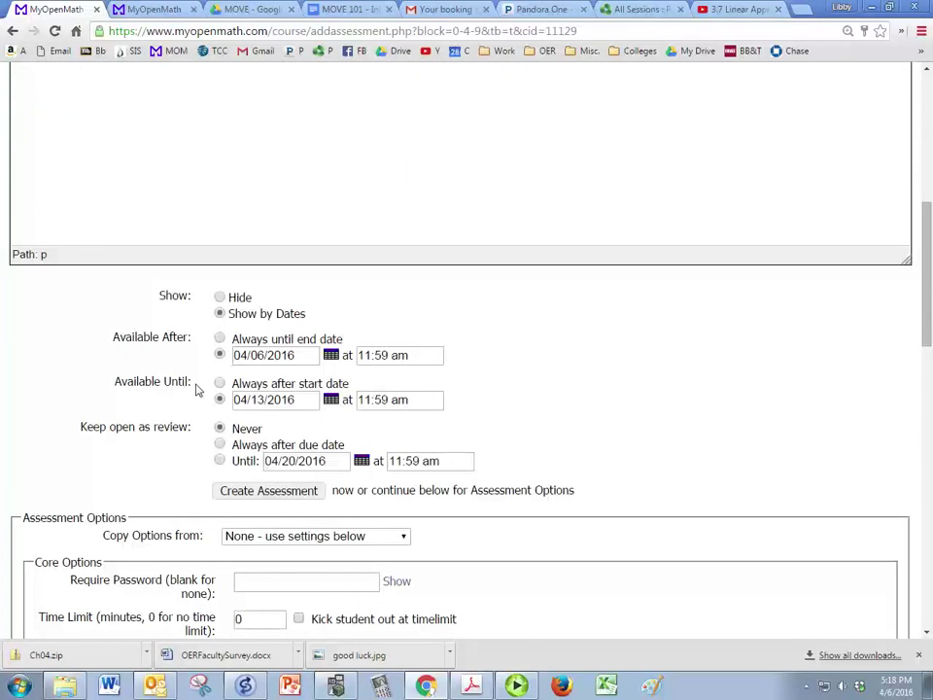
scroll(204, 379, "down", 1)
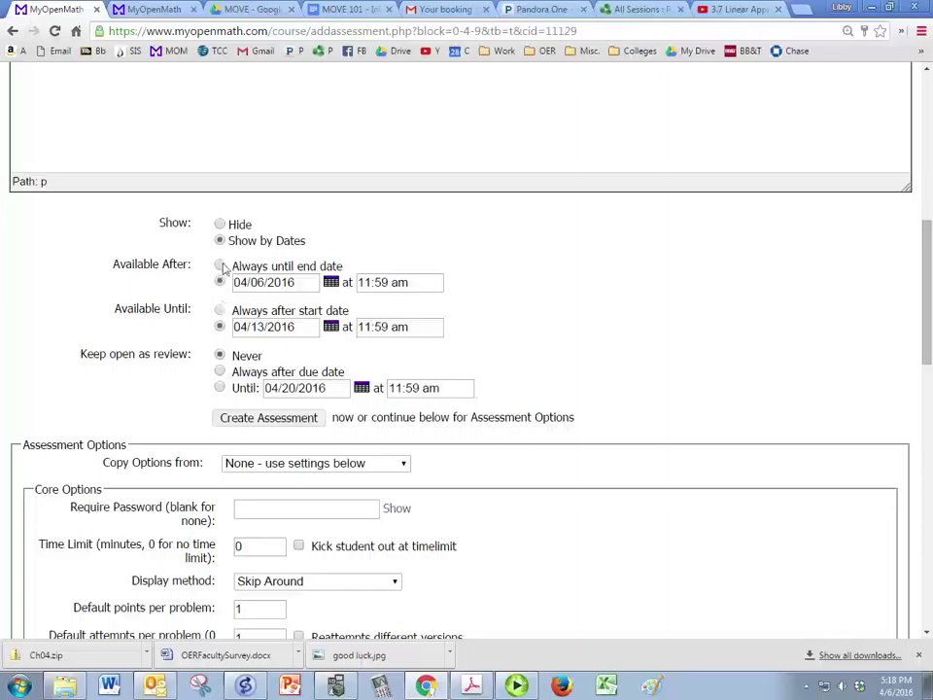
left_click(221, 266)
scroll(299, 338, "down", 1)
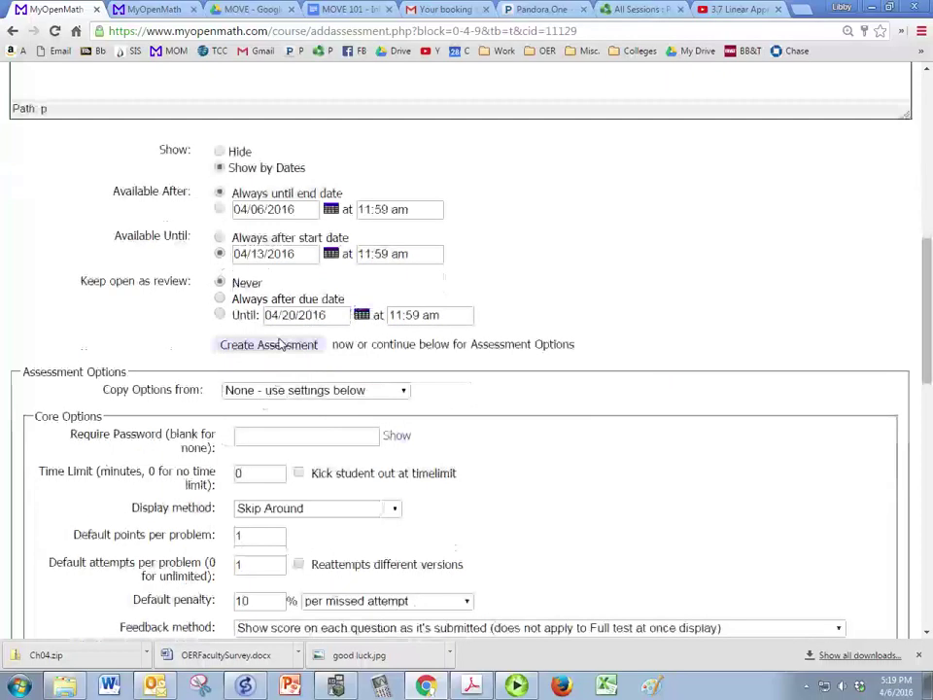
left_click(220, 298)
scroll(366, 296, "down", 1)
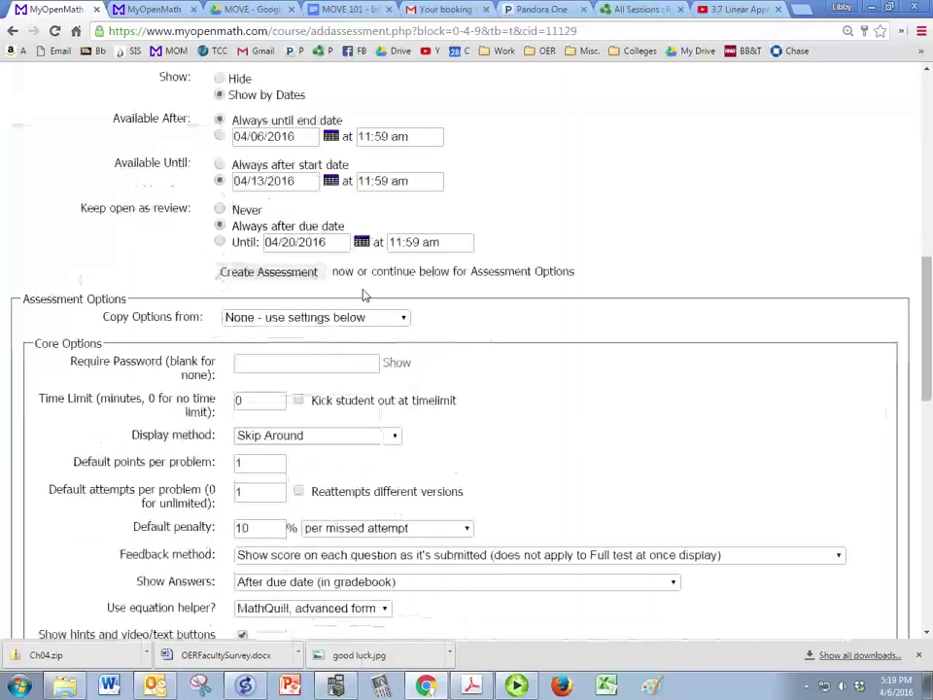
Examine the available choices for copying options, the default penalty, the feedback method and showing answers.
left_click(321, 317)
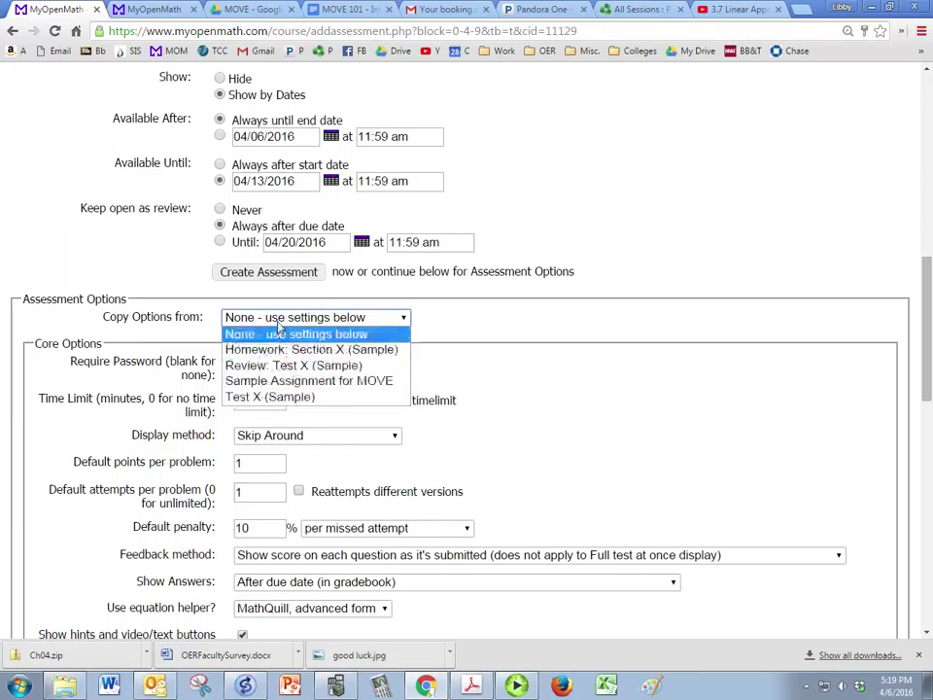
left_click(278, 334)
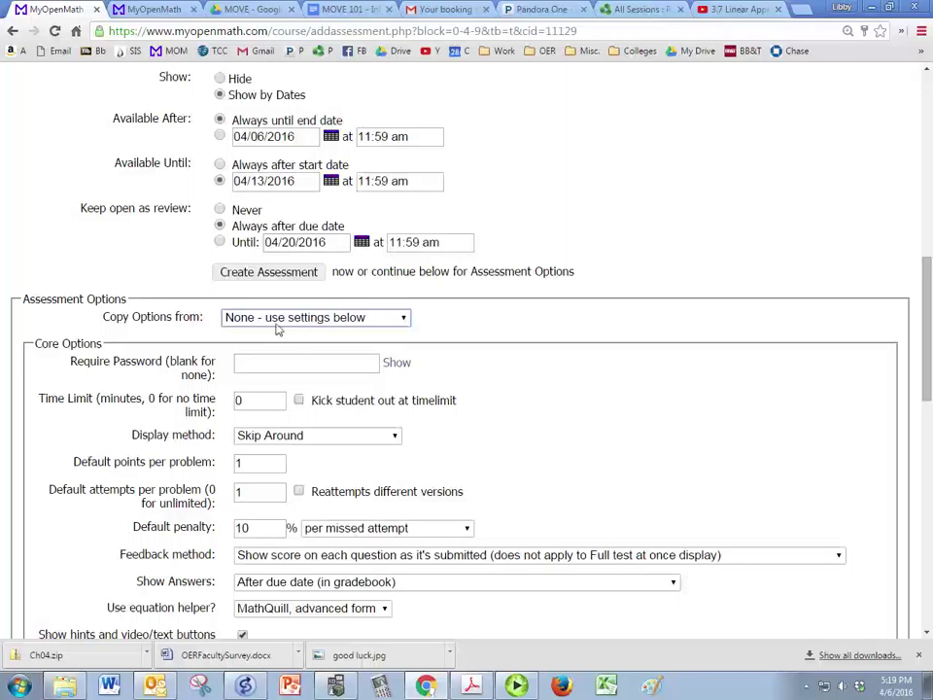
scroll(277, 330, "down", 3)
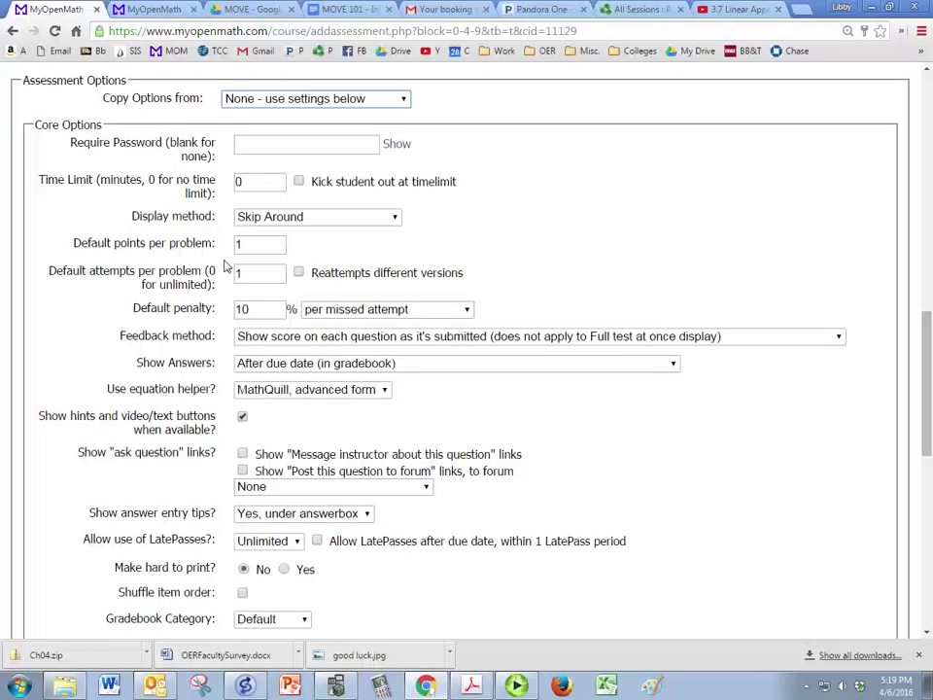
left_click(271, 309)
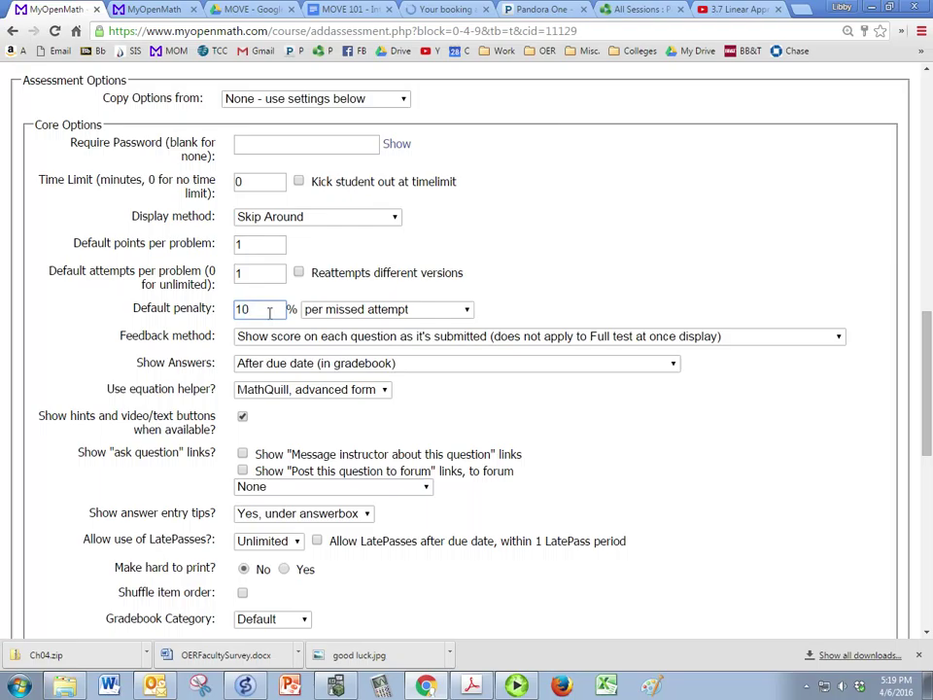
scroll(267, 311, "down", 1)
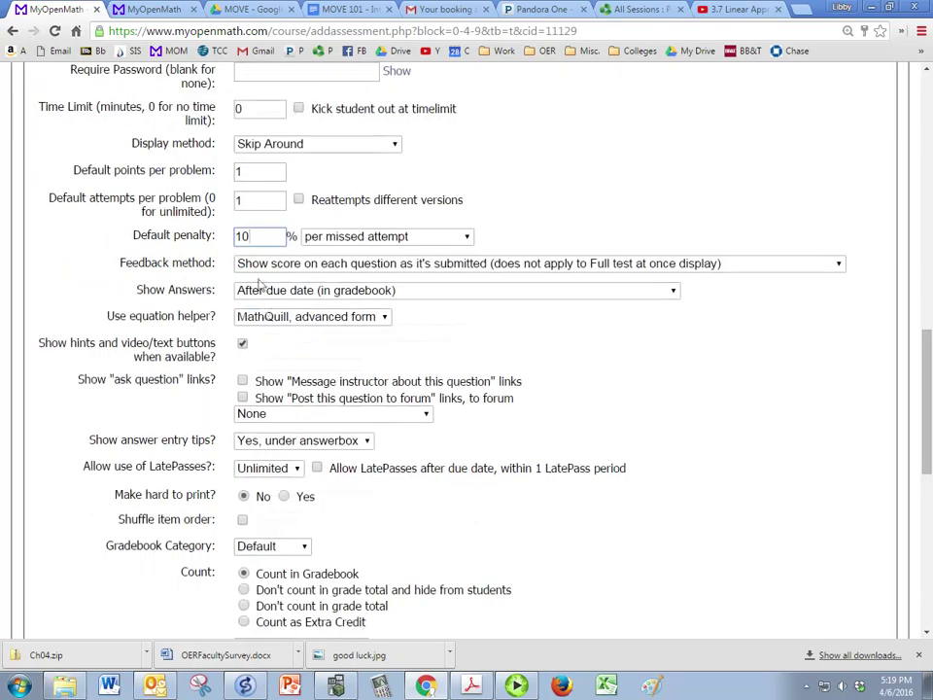
left_click(259, 266)
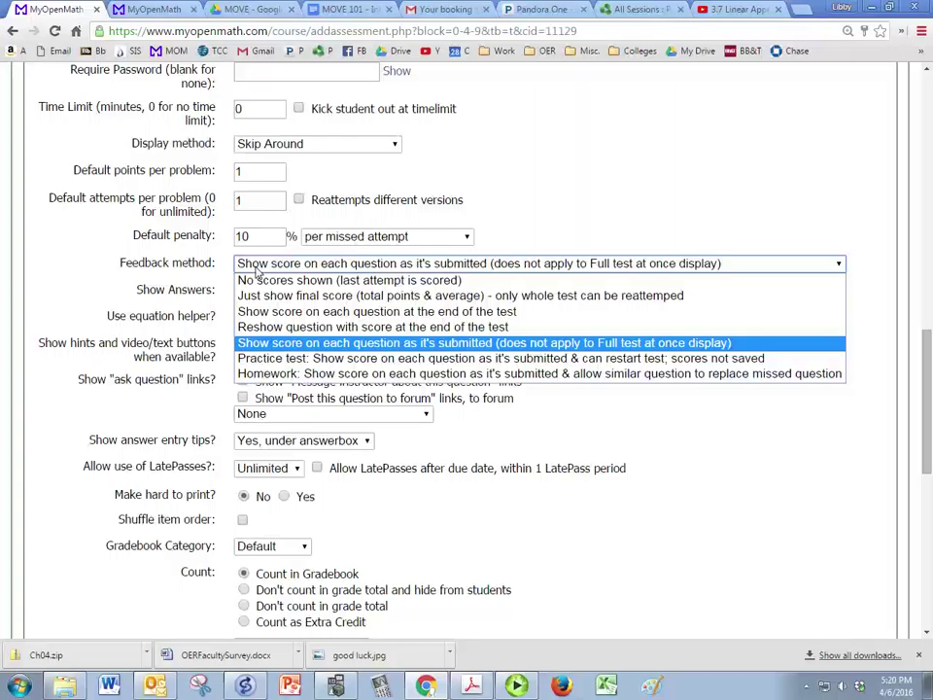
left_click(257, 271)
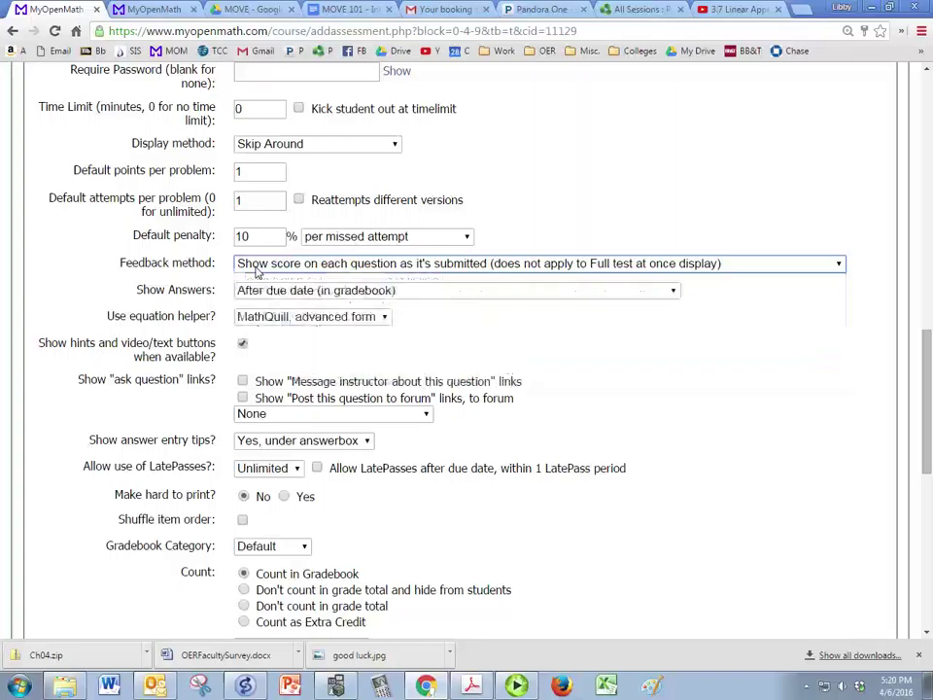
left_click(257, 291)
left_click(258, 297)
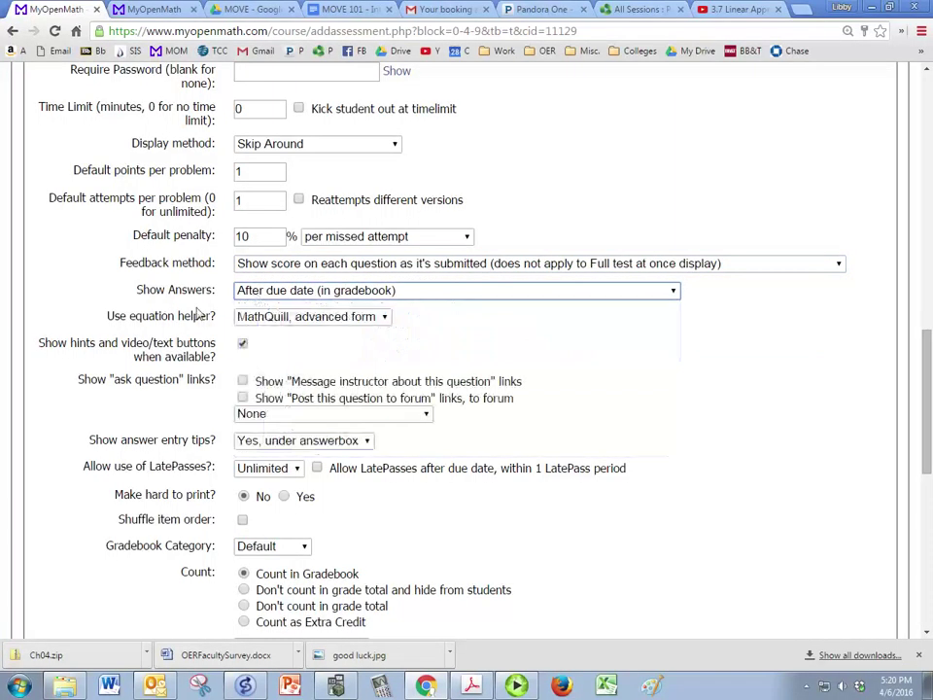
left_click(302, 291)
left_click(301, 291)
left_click(300, 266)
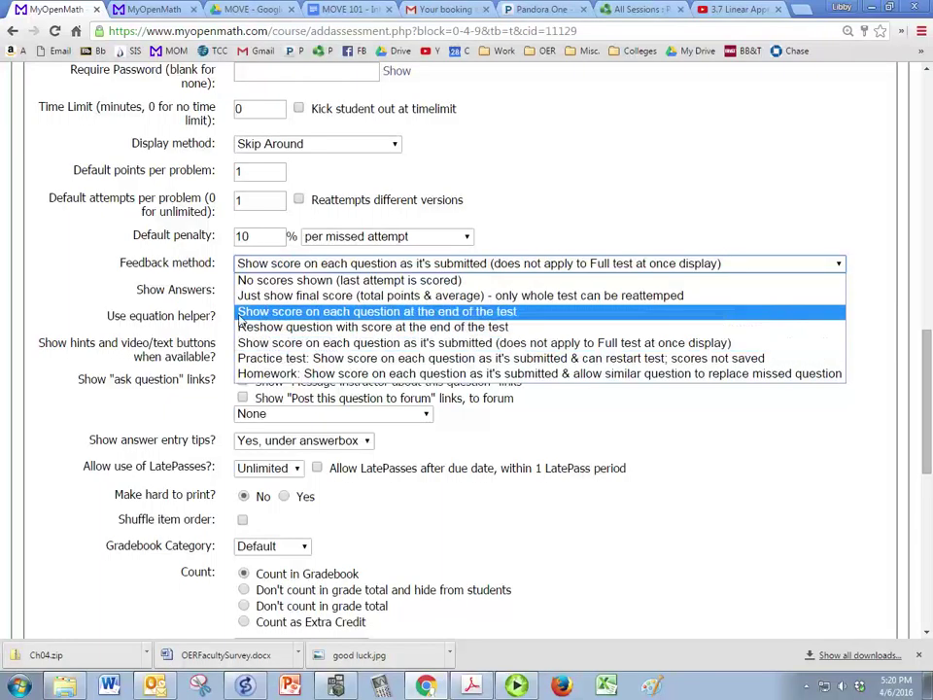
left_click(220, 288)
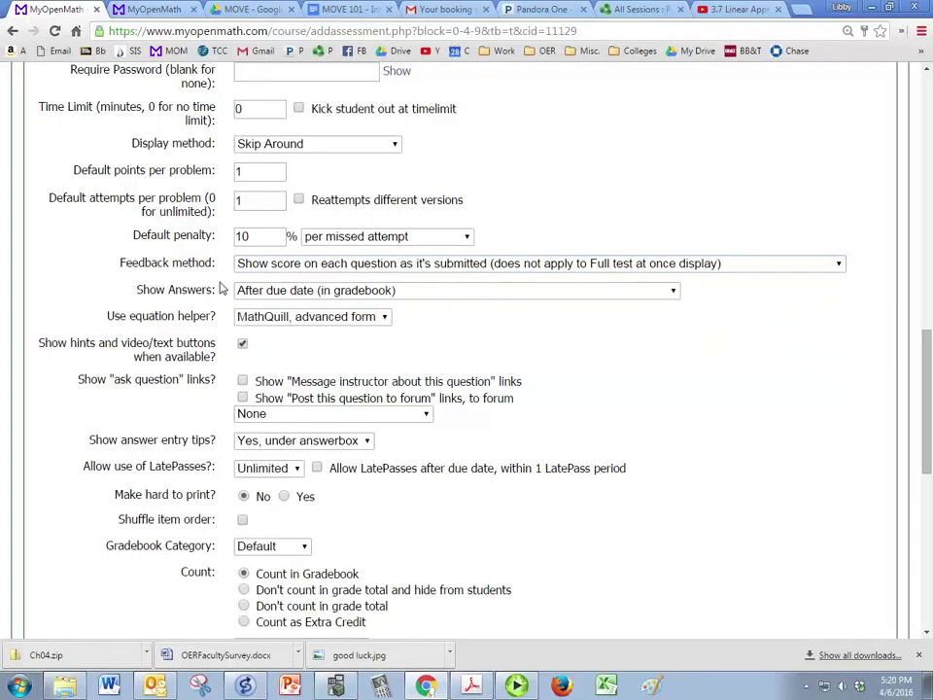
Enable the "Post this question to forum" links and direct them to the Sample Homework Q & A forum.
scroll(220, 288, "down", 1)
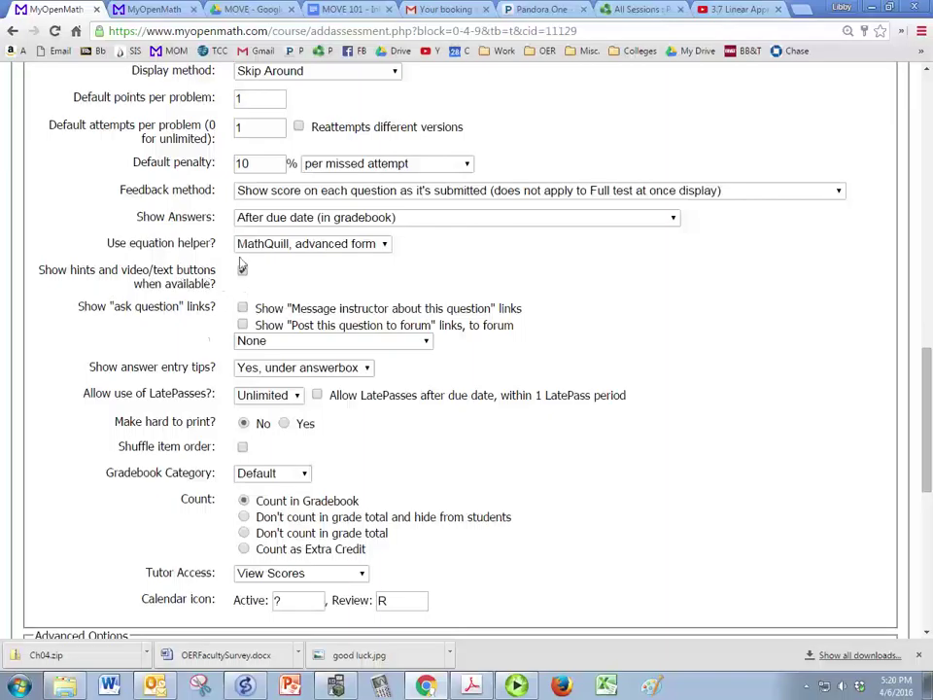
left_click(243, 270)
left_click(243, 271)
left_click(243, 324)
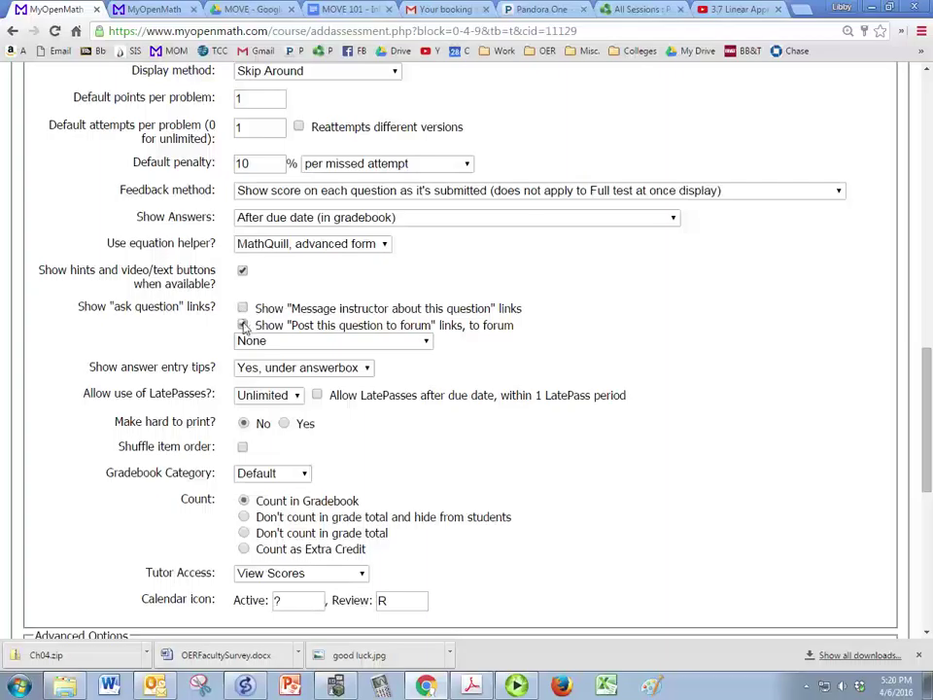
left_click(399, 339)
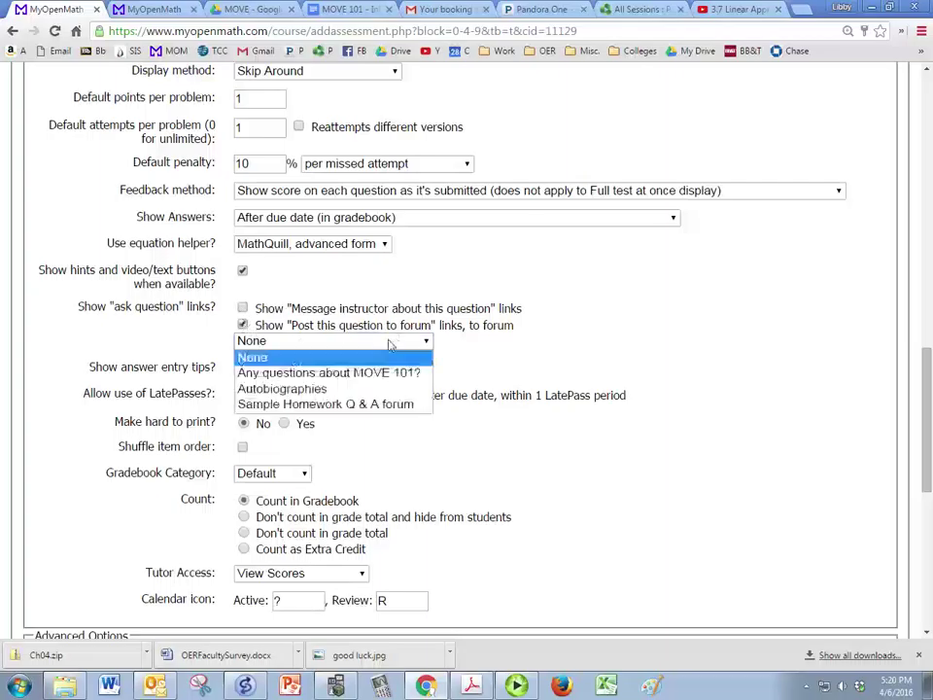
left_click(375, 402)
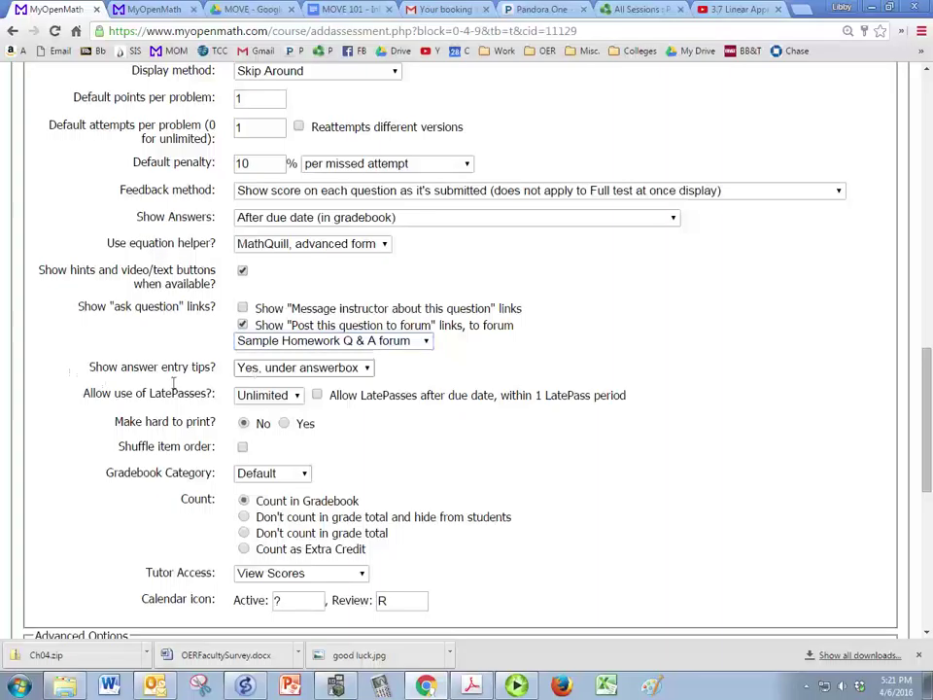
left_click(255, 375)
left_click(258, 377)
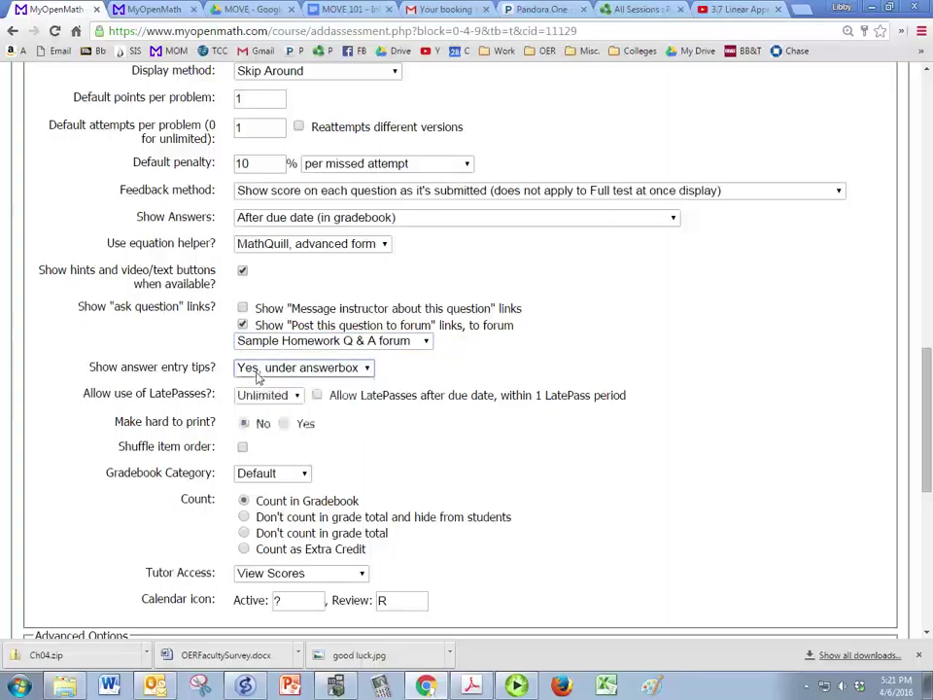
left_click(242, 273)
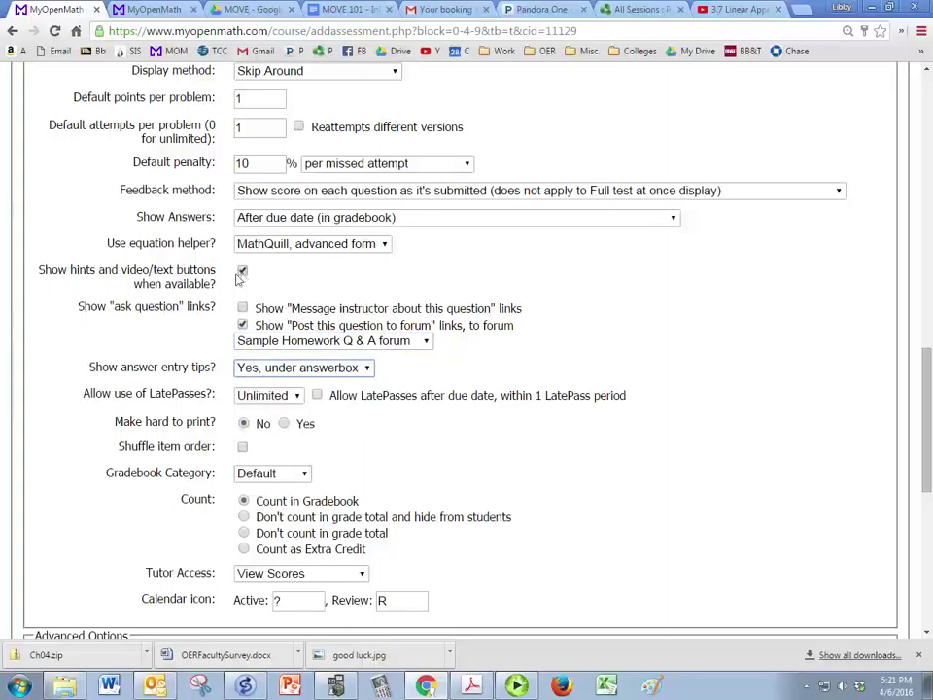
left_click(242, 274)
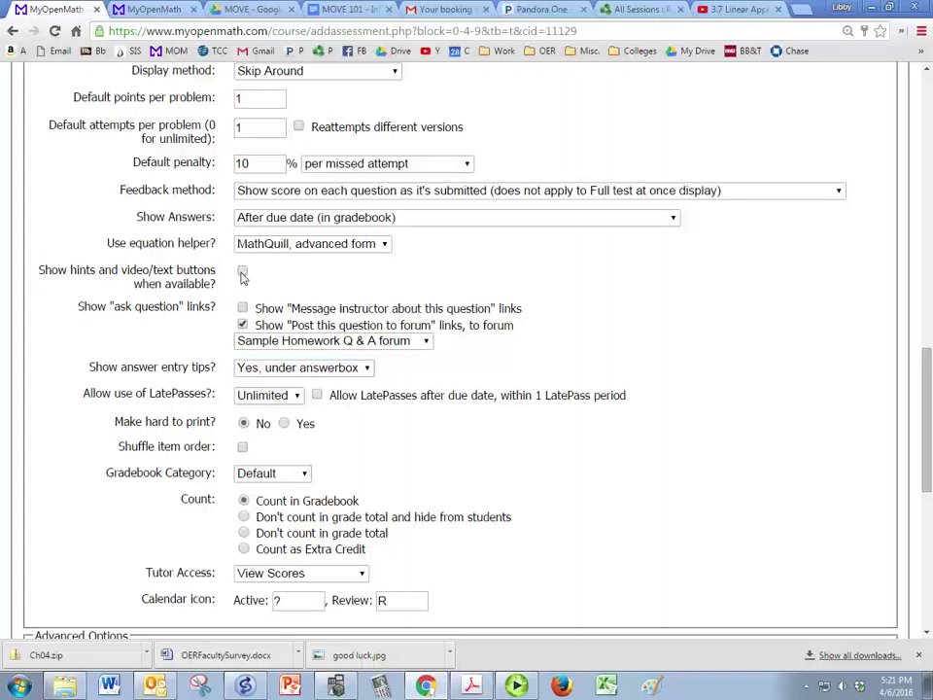
left_click(243, 275)
Assign the assessment to the Homework gradebook category.
scroll(294, 262, "down", 1)
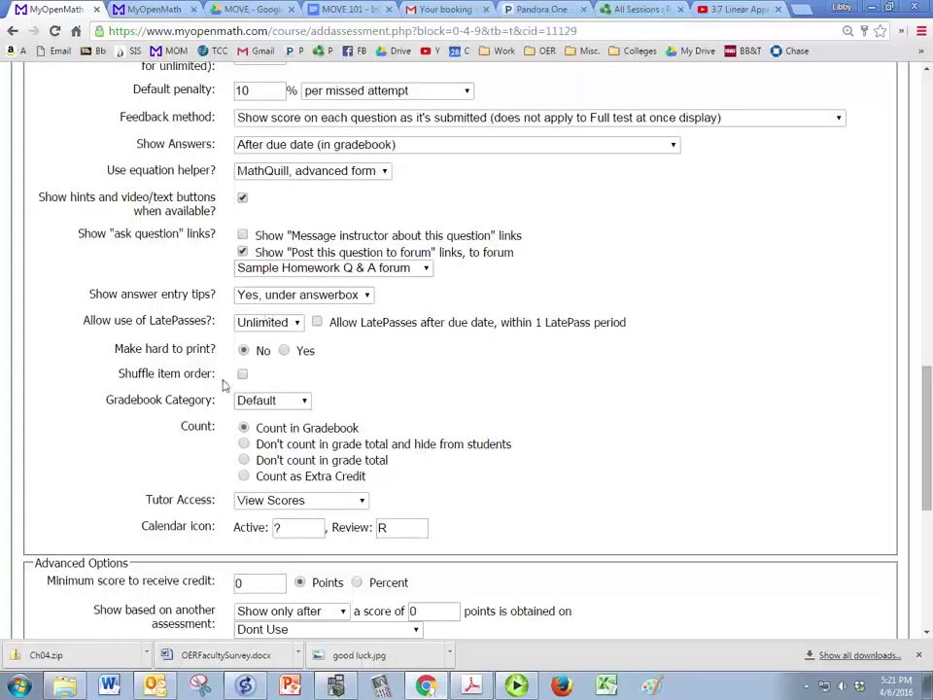
left_click(261, 399)
left_click(262, 432)
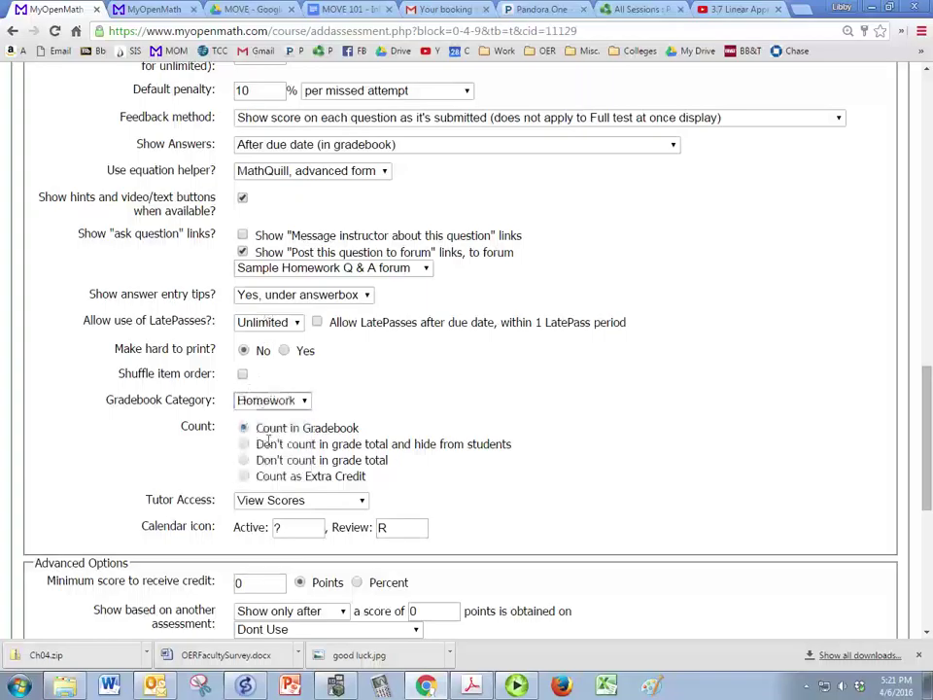
scroll(267, 437, "down", 1)
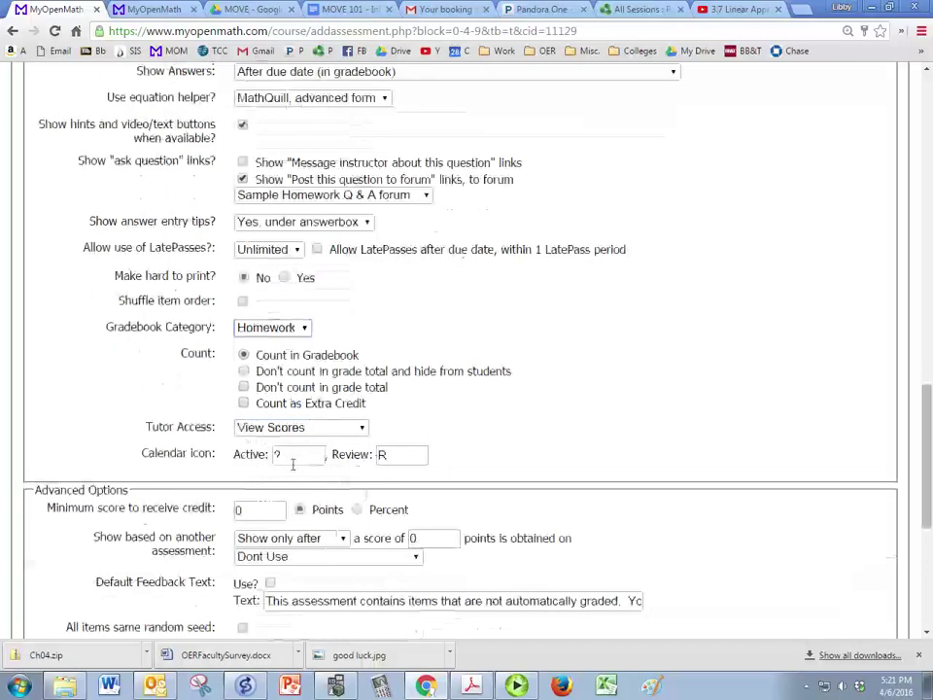
Set the active calendar icon text to HW1, keep the review icon as R, and create the assessment.
double_click(287, 455)
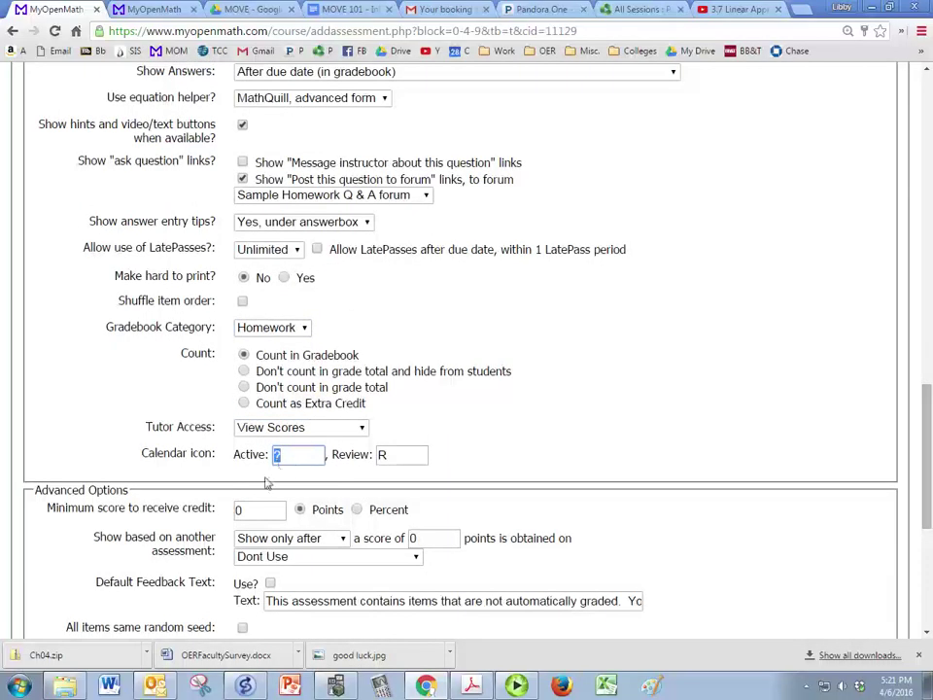
type("HW1")
left_click_drag(398, 461, 370, 465)
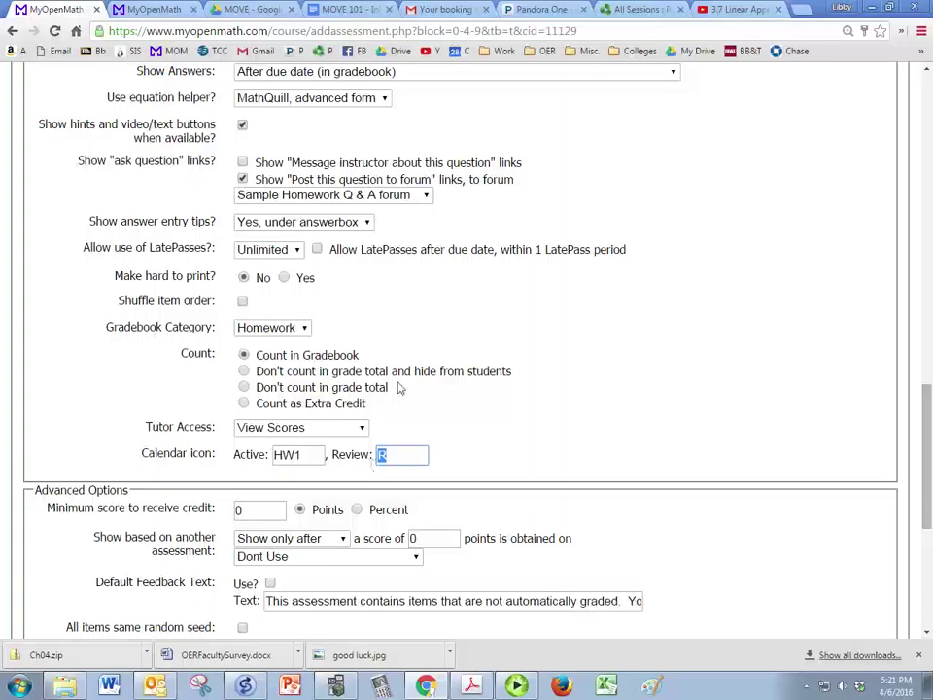
left_click_drag(928, 427, 928, 513)
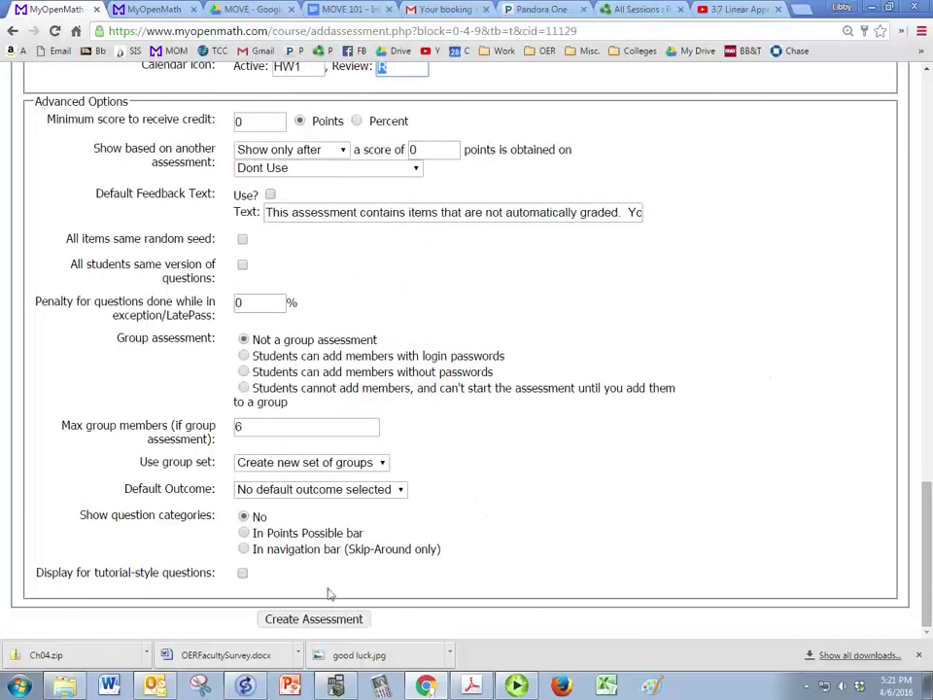
left_click(323, 620)
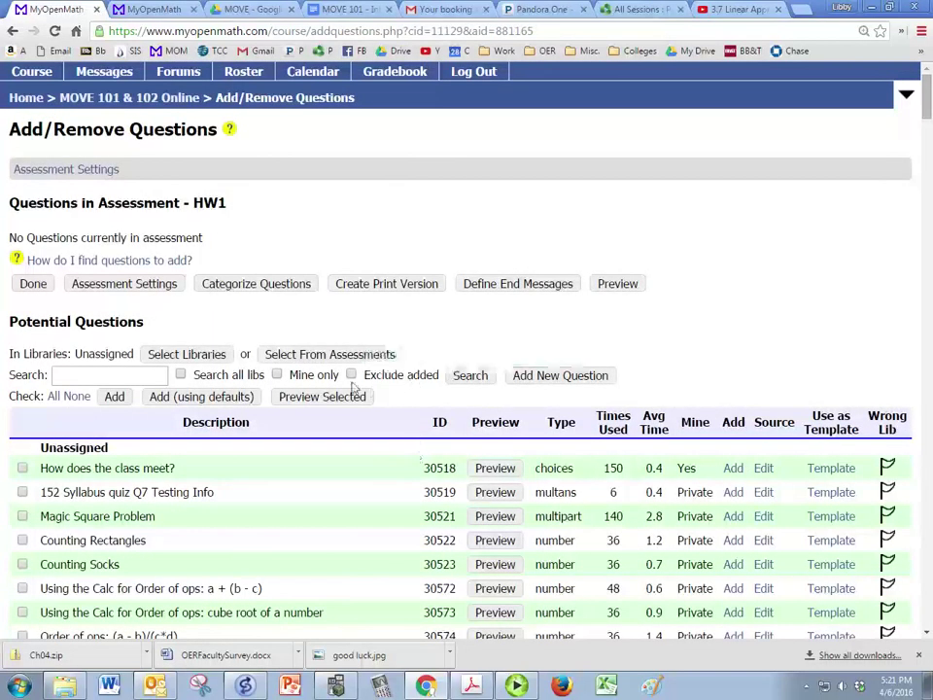
Look over the potential questions, finish without adding any, and locate HW1 under Module 7 on the course page.
scroll(353, 387, "down", 2)
scroll(353, 386, "up", 2)
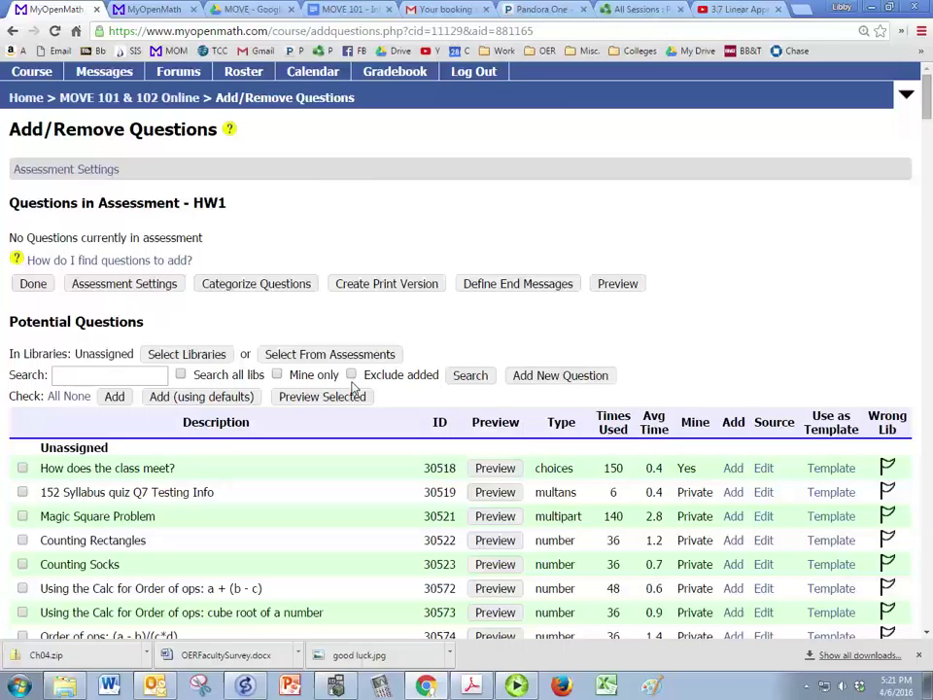
scroll(353, 387, "down", 10)
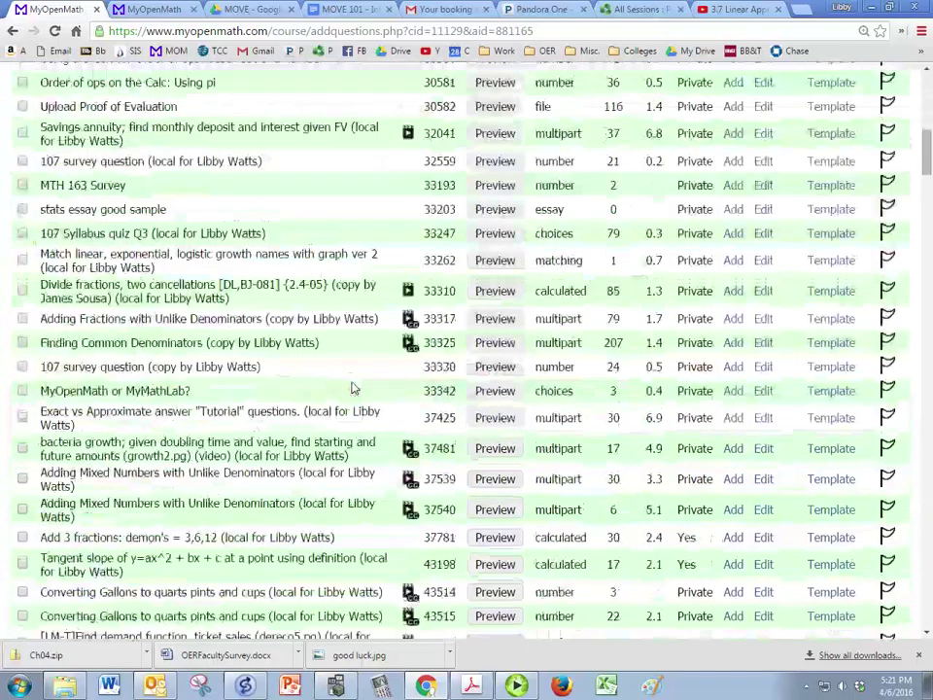
scroll(354, 387, "up", 10)
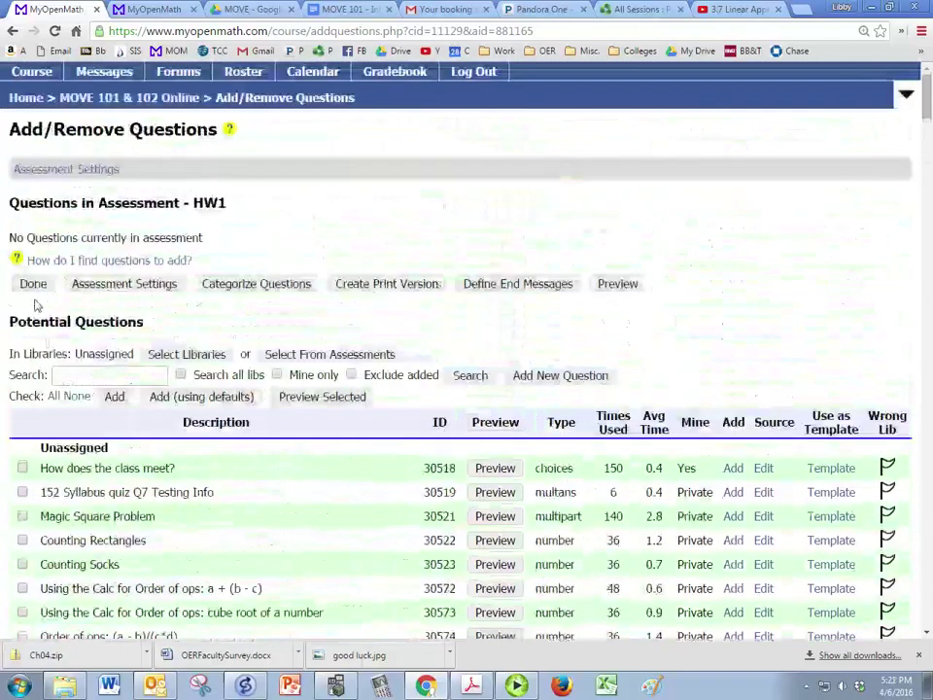
left_click(34, 285)
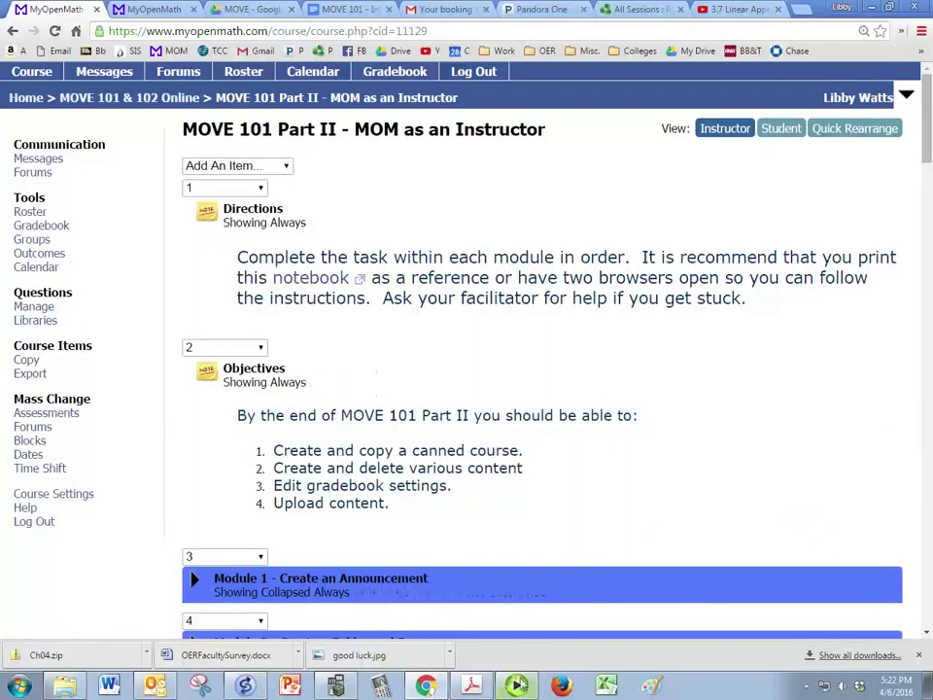
scroll(450, 533, "down", 8)
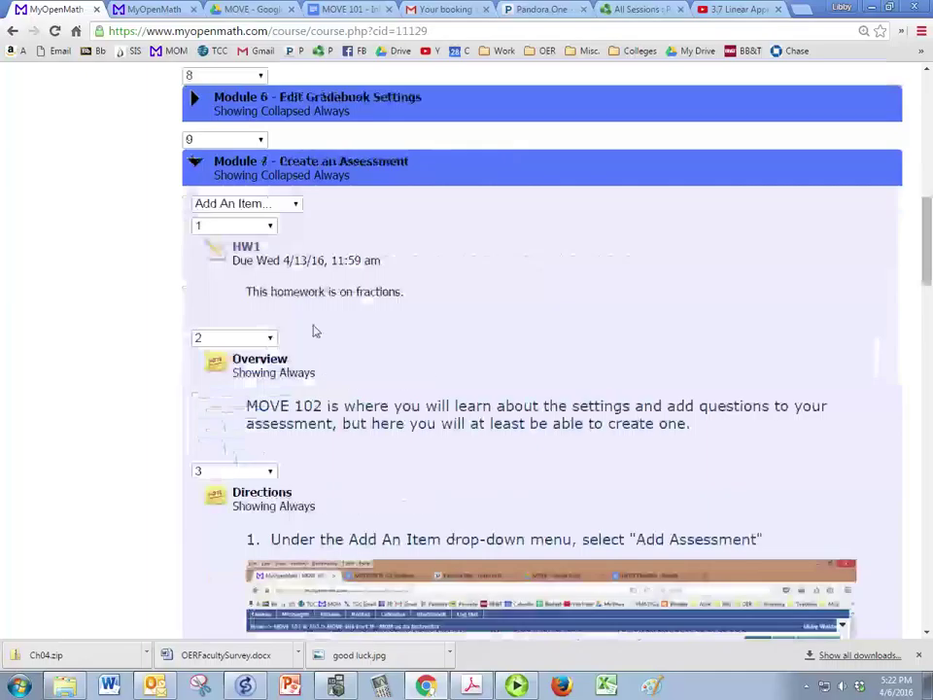
mouse_move(243, 253)
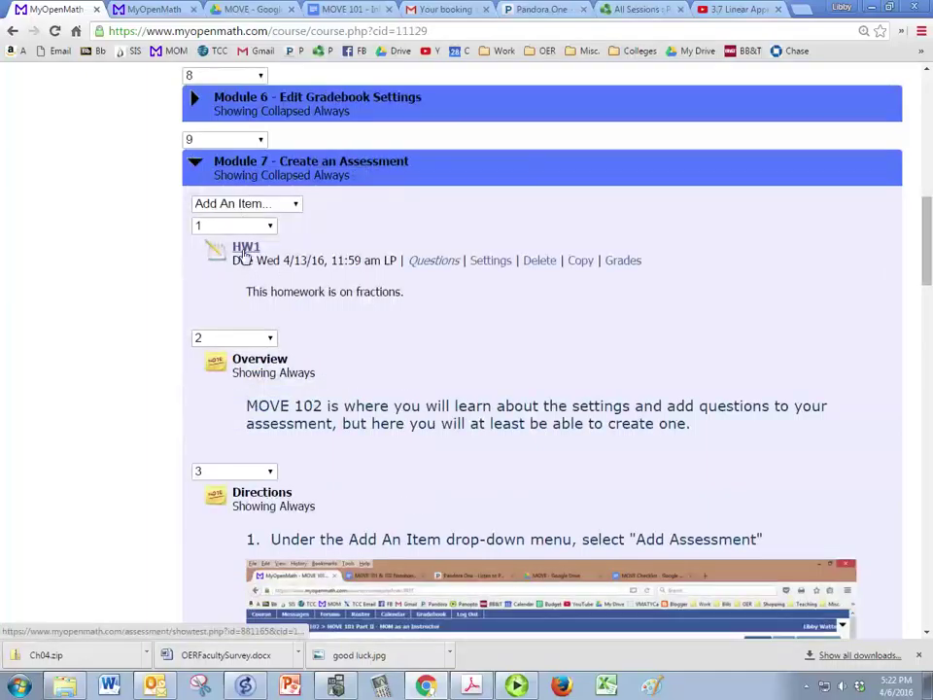